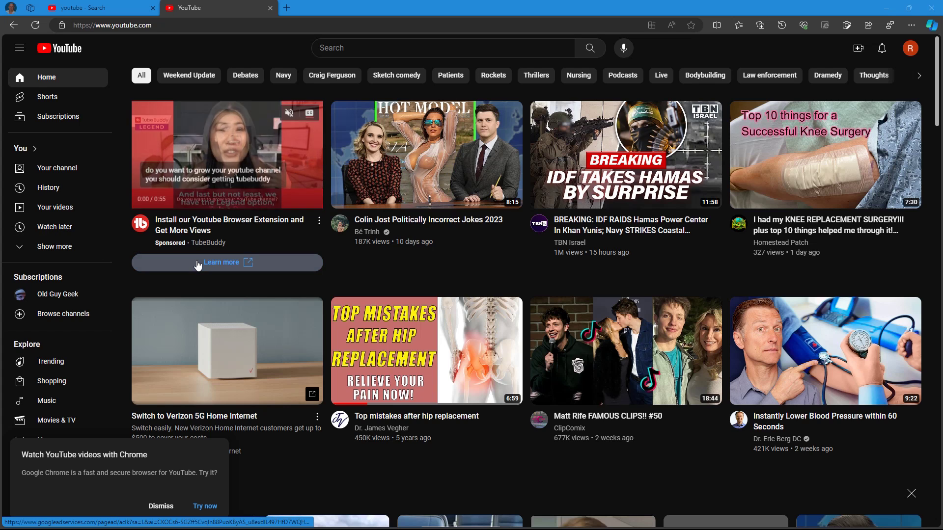
Scroll the home feed down until the Shorts shelf shows.
scroll(197, 264, "down", 3)
scroll(197, 264, "down", 4)
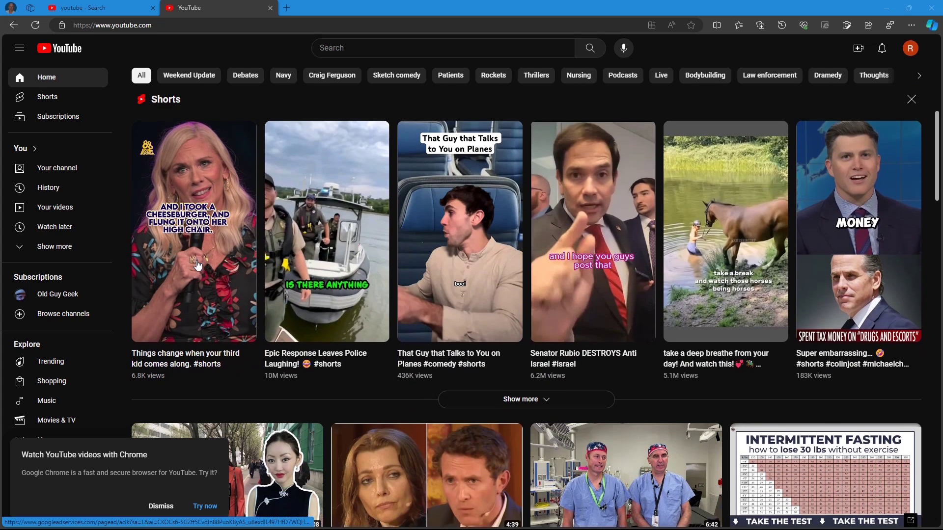
Play the 'third kid' Short and add it to the Watch later playlist.
left_click(186, 222)
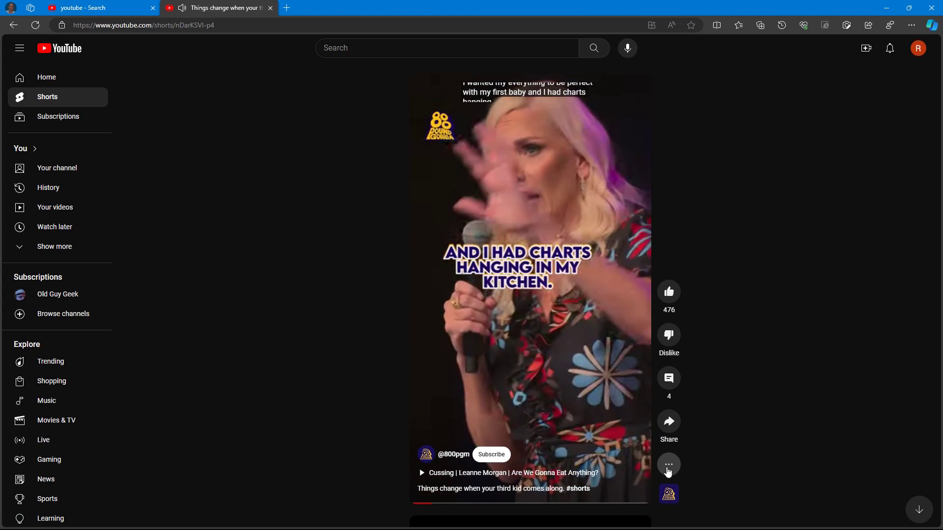
left_click(668, 465)
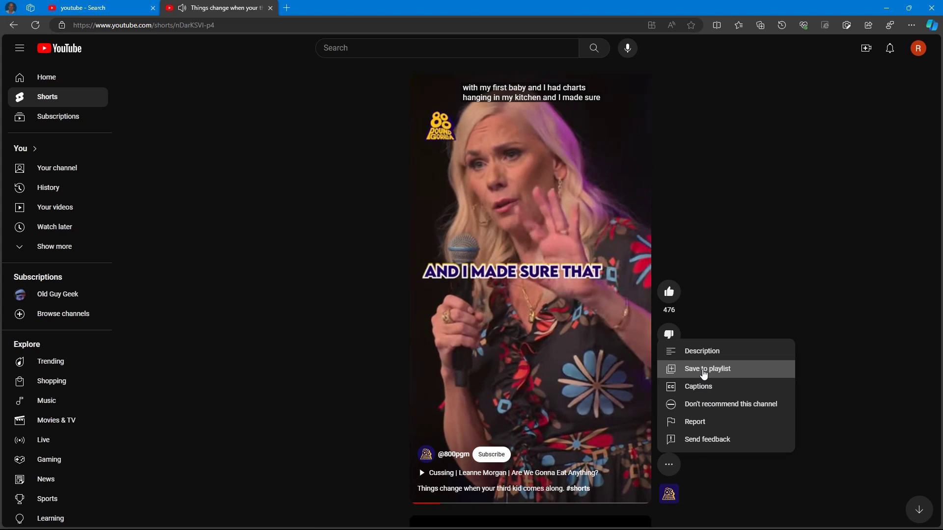
left_click(704, 372)
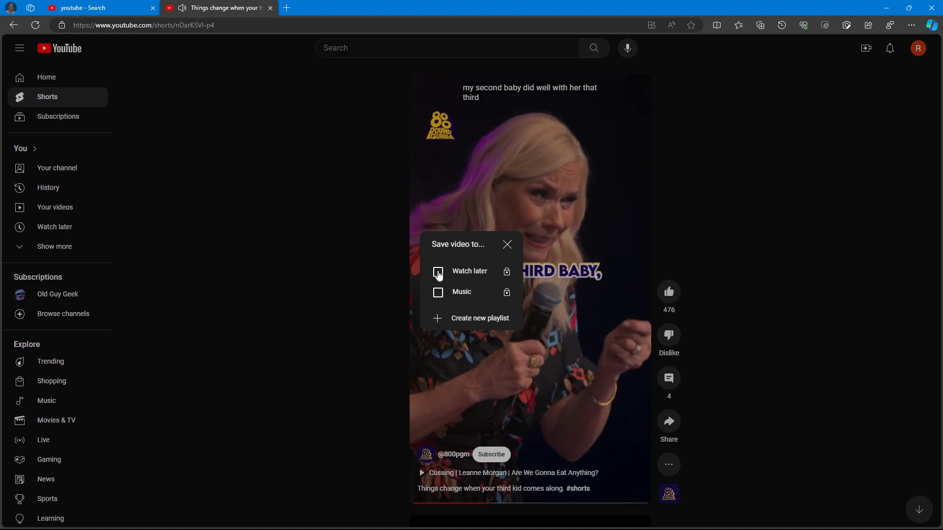
left_click(438, 273)
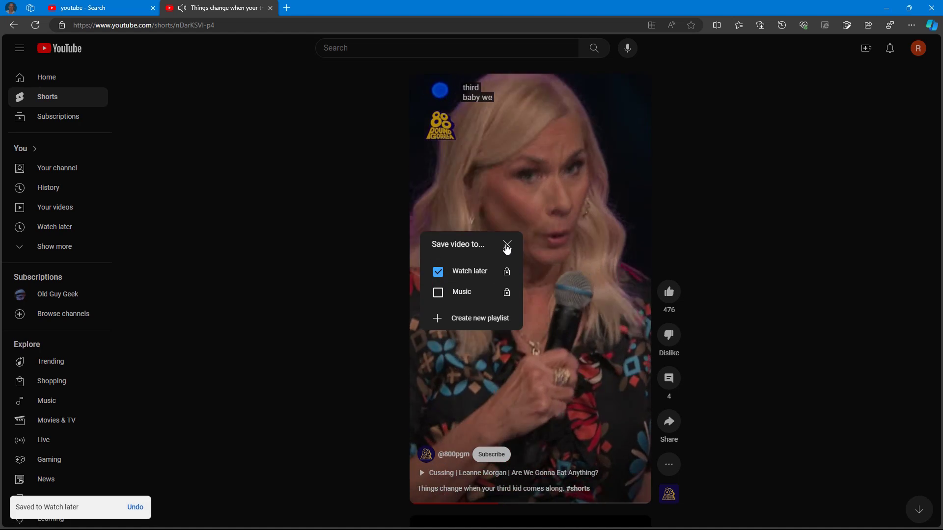
left_click(507, 246)
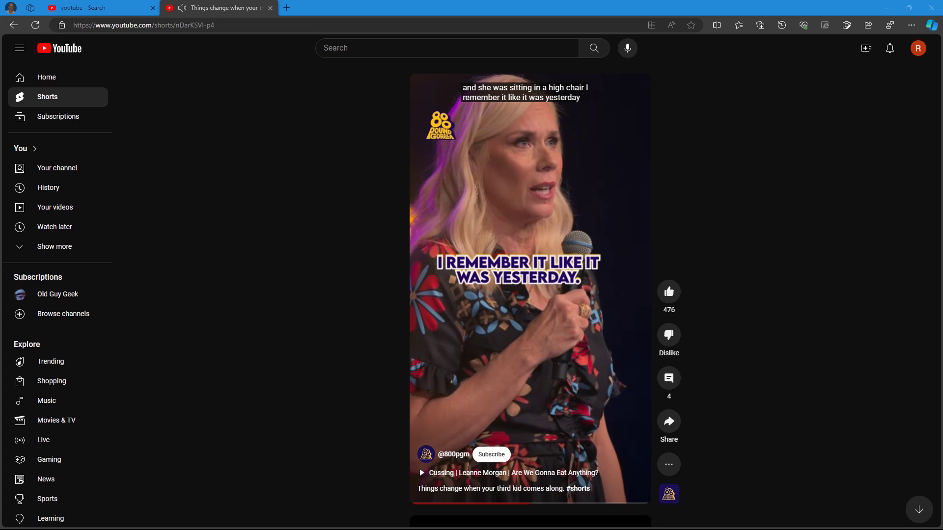
Open Watch later and scroll through its 50 saved videos and back to the top.
left_click(41, 230)
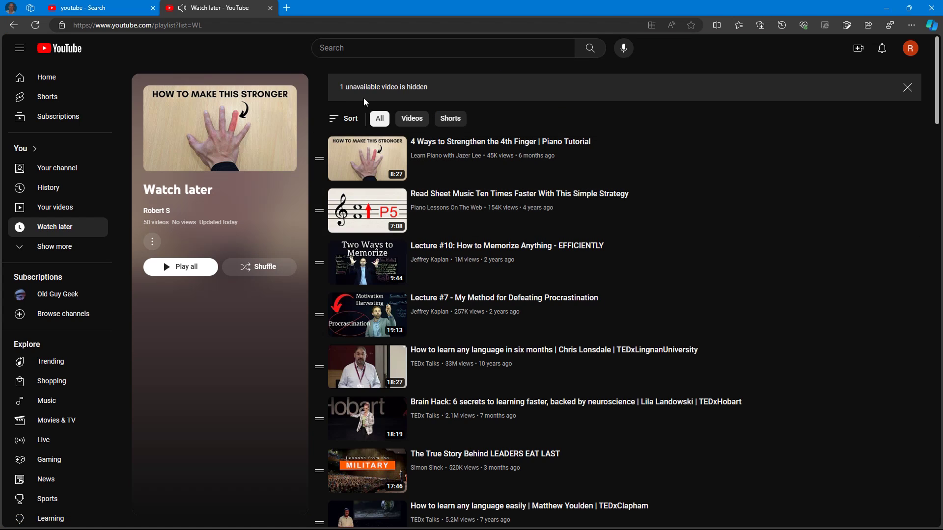
scroll(459, 170, "down", 16)
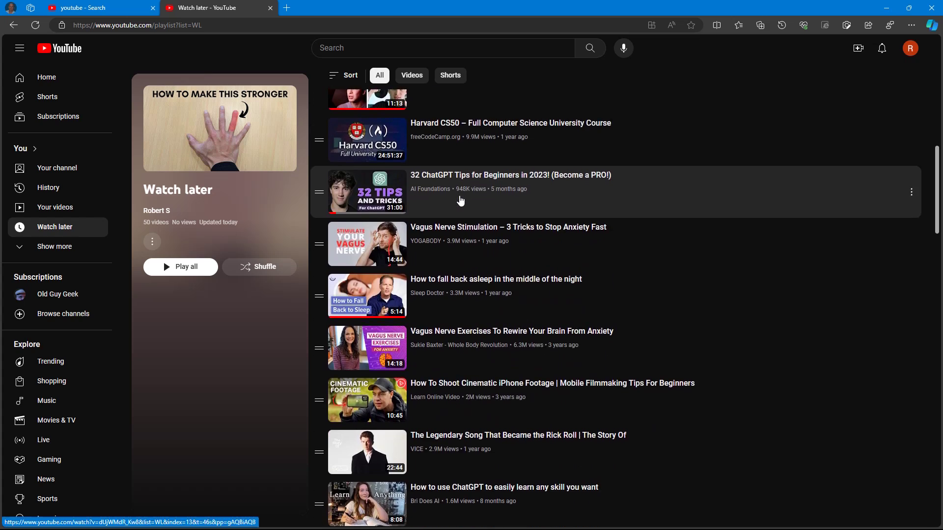
scroll(460, 198, "down", 16)
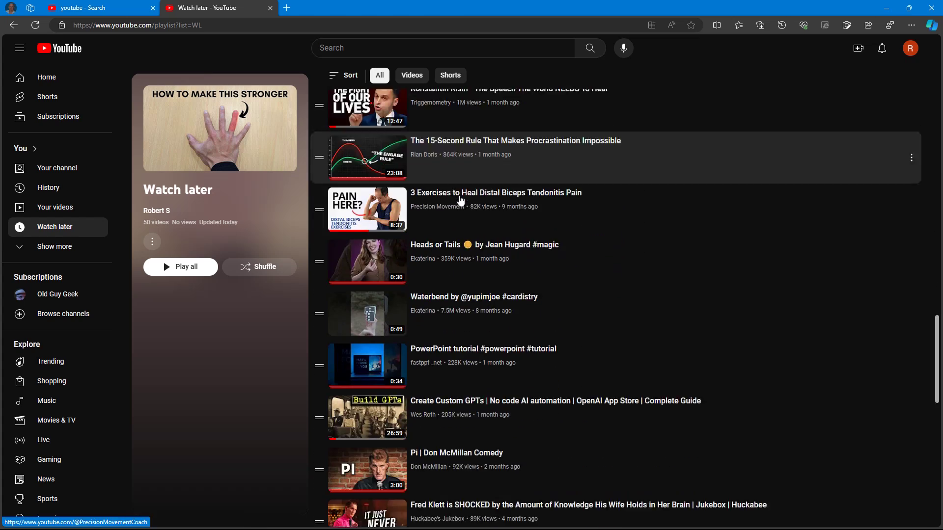
scroll(464, 203, "down", 10)
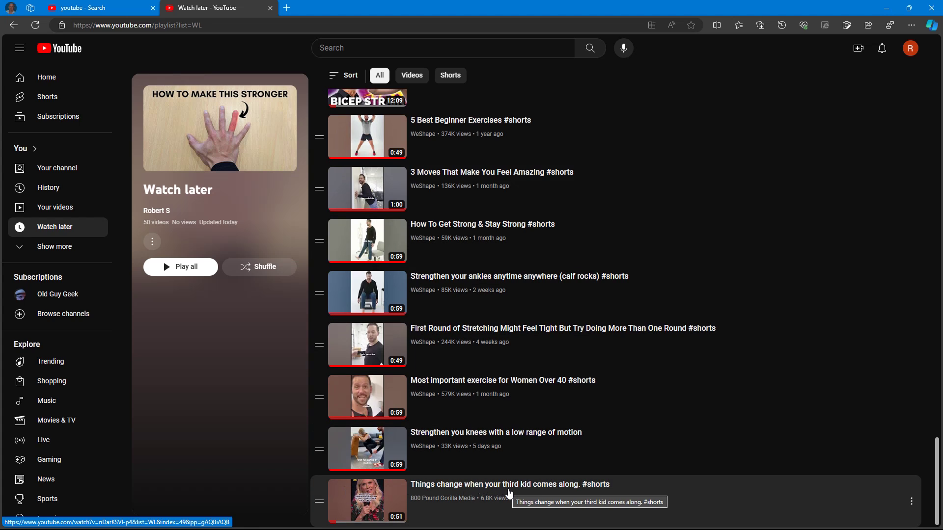
scroll(583, 388, "up", 20)
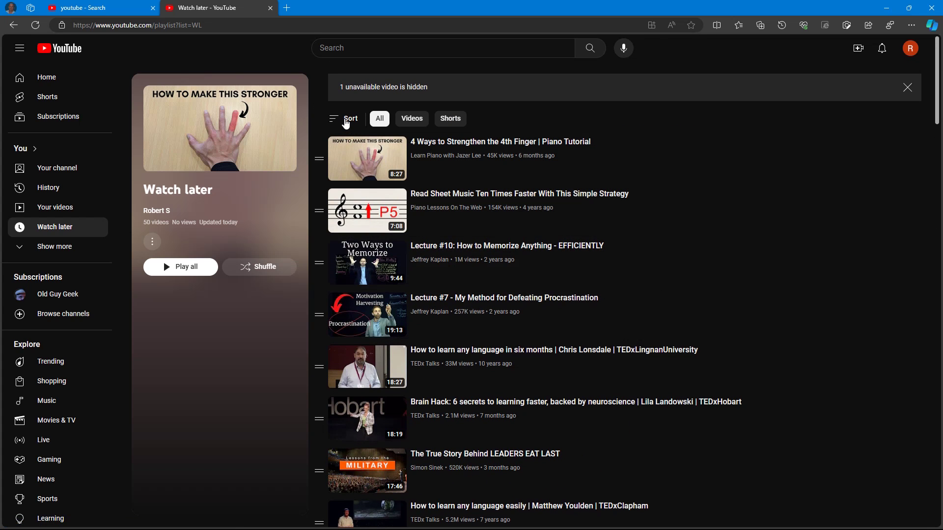
left_click(346, 122)
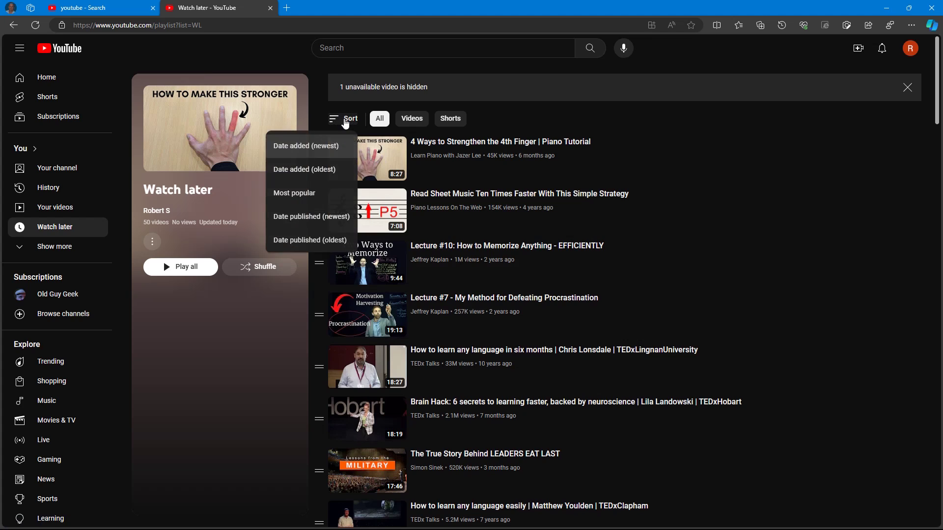
Sort Watch later by Date added (newest) and scroll through the reordered list.
left_click(303, 154)
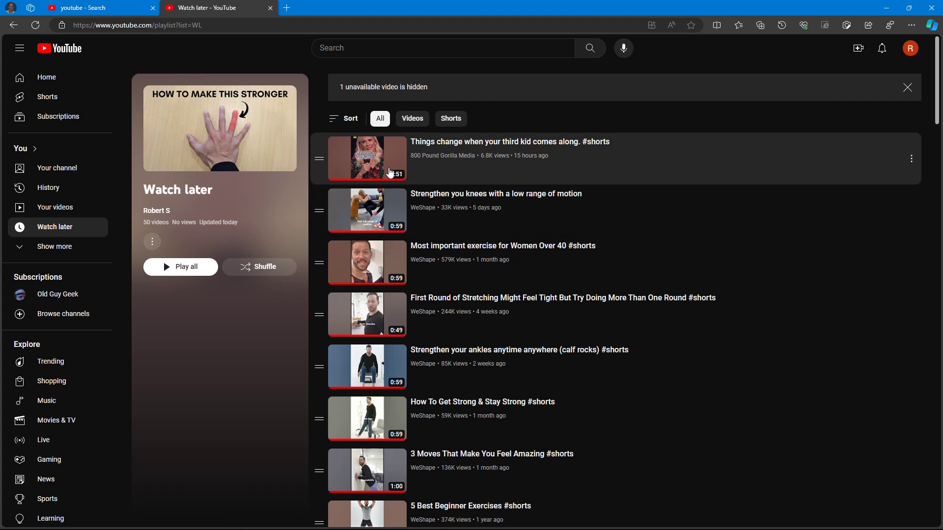
scroll(443, 330, "down", 20)
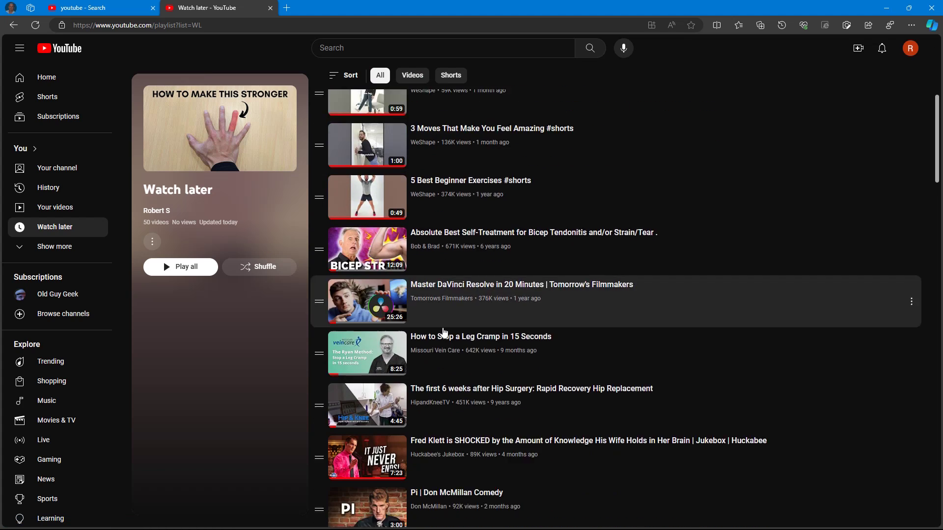
scroll(450, 336, "down", 17)
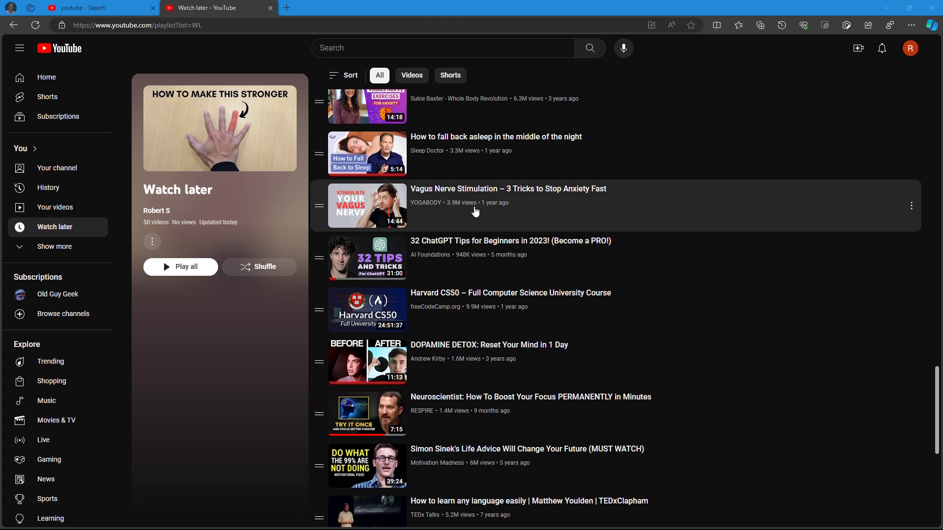
scroll(474, 211, "up", 20)
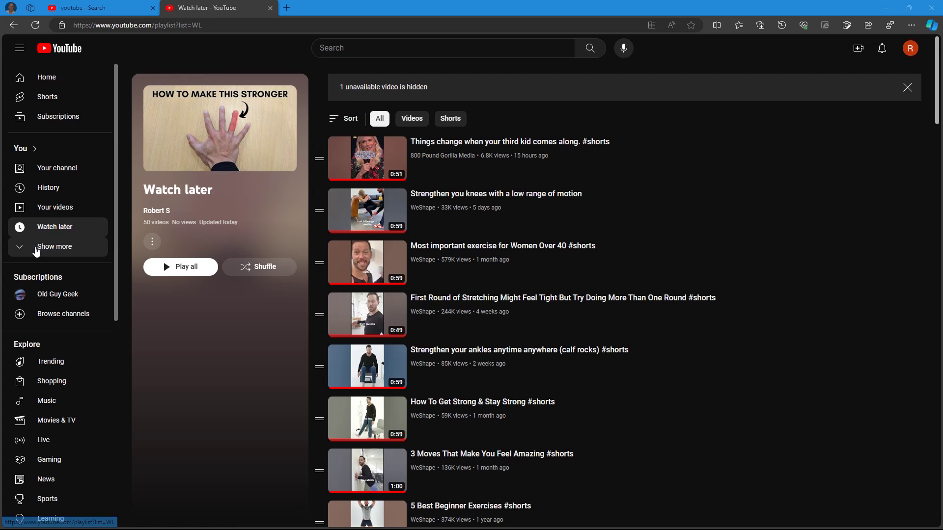
Save the knee-strengthening video to a new private playlist named 'Exercise'.
left_click(19, 249)
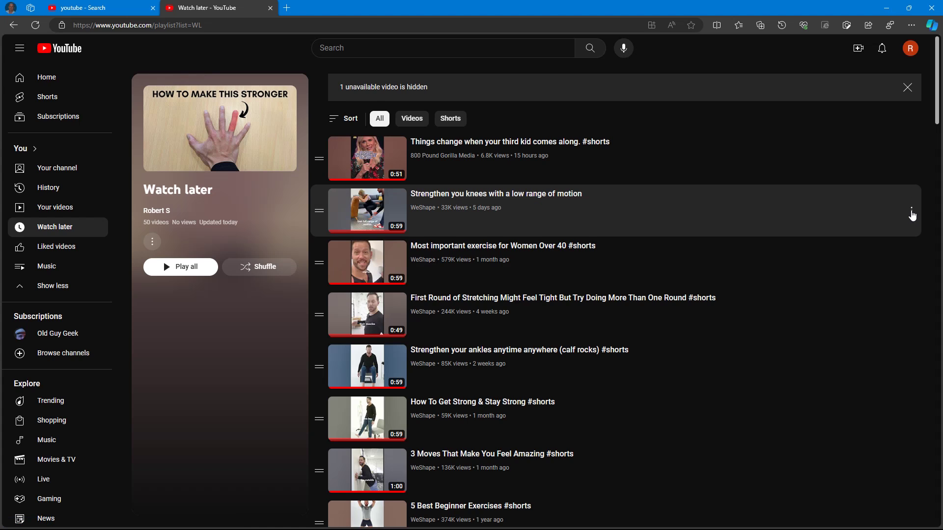
left_click(911, 212)
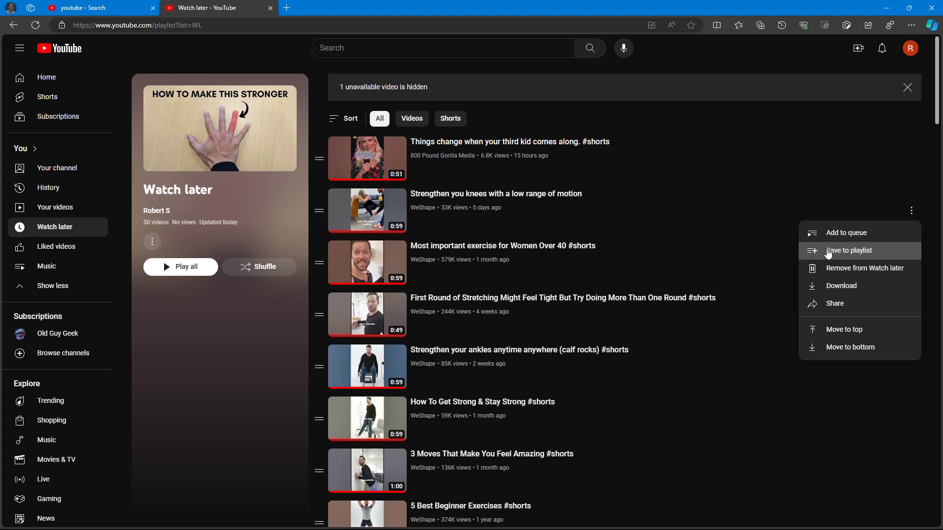
left_click(828, 253)
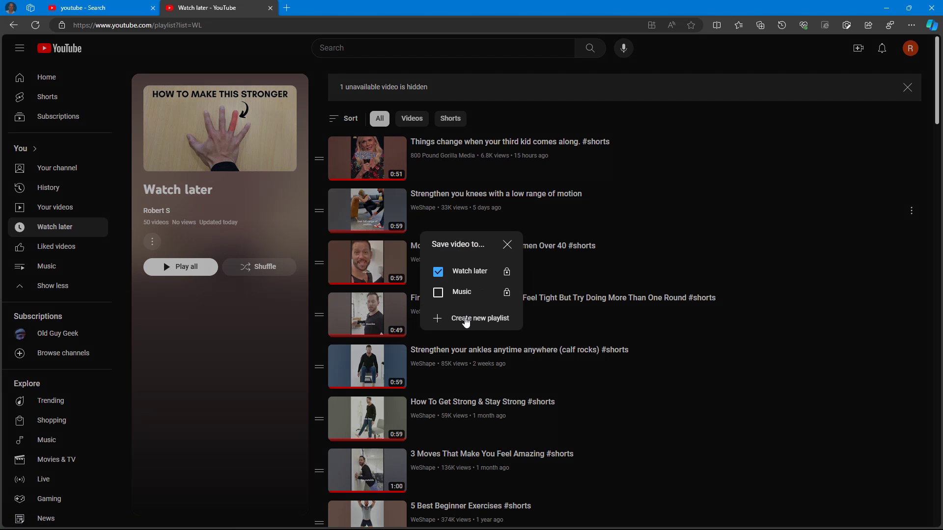
left_click(466, 321)
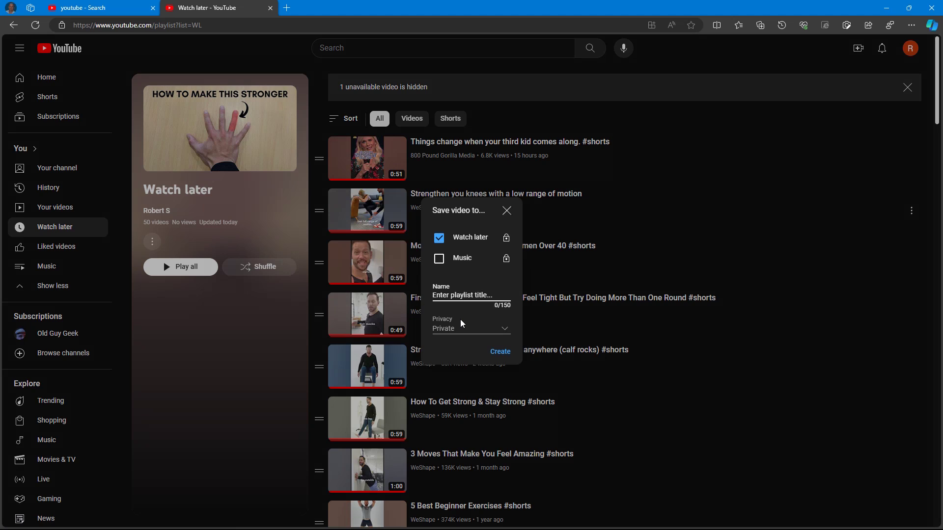
type("Exercise")
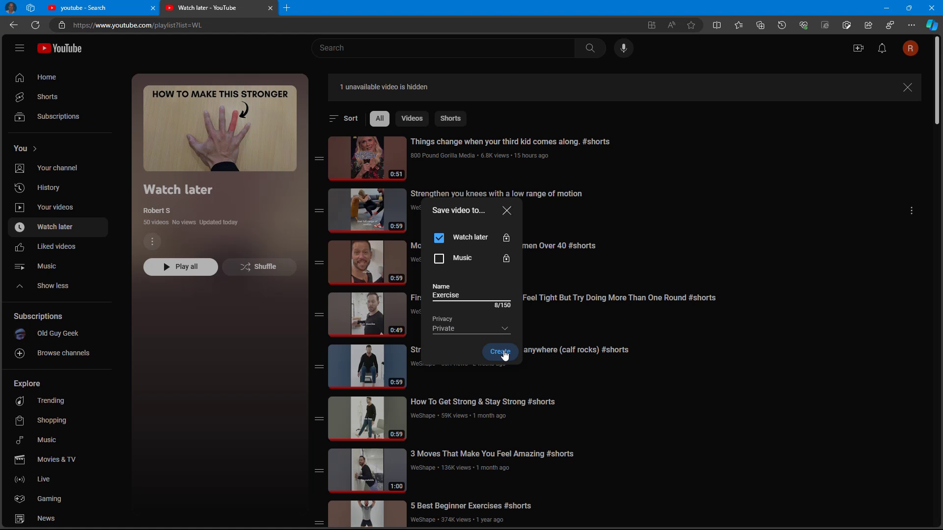
left_click(504, 352)
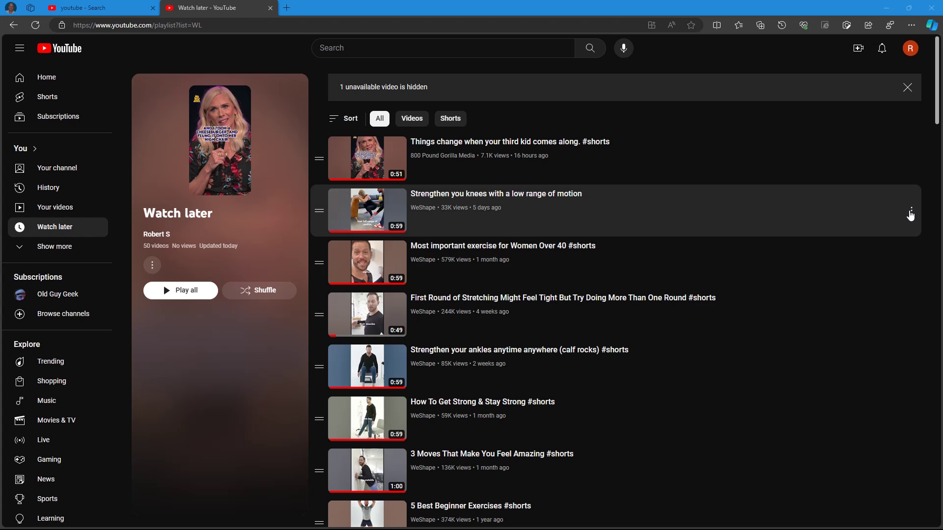
Uncheck Watch later for the knee-strengthening video in its Save to playlist list.
left_click(912, 214)
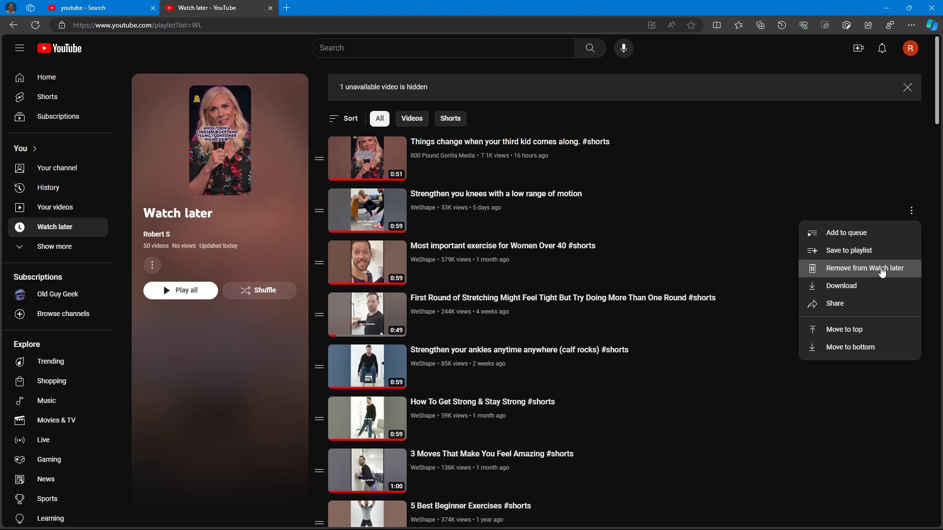
left_click(837, 253)
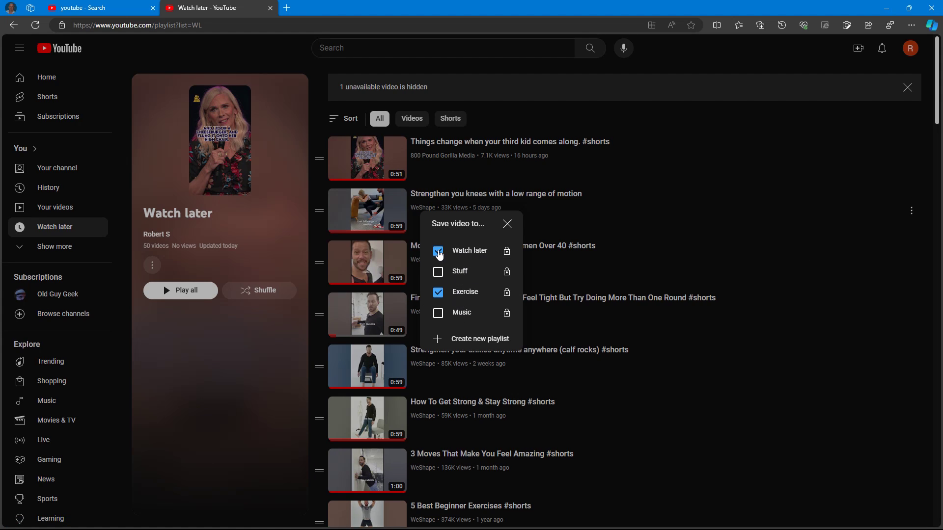
left_click(438, 252)
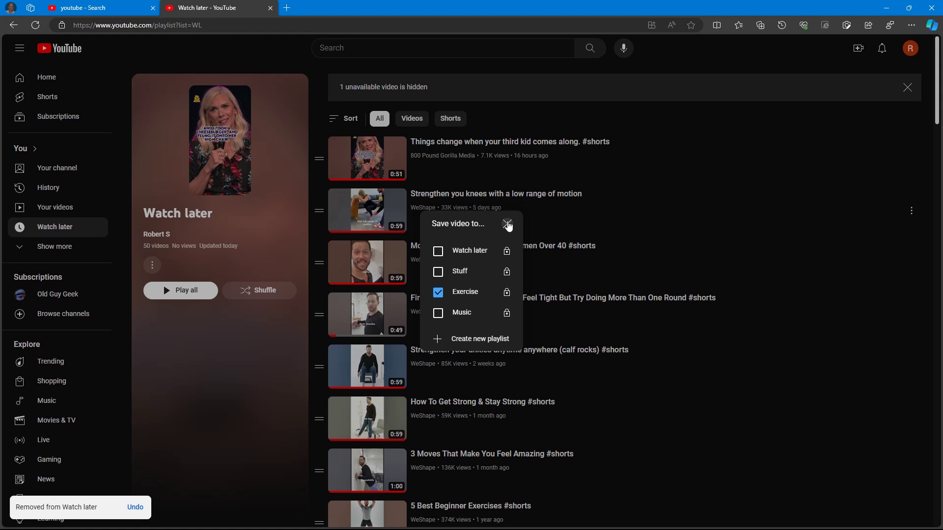
left_click(508, 225)
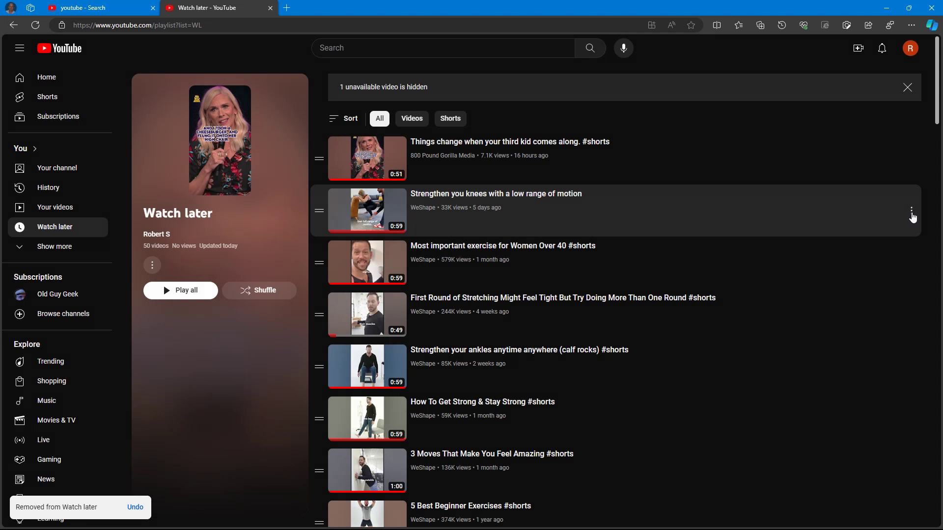
Recheck the video's playlists to confirm it is saved only in Exercise.
left_click(912, 212)
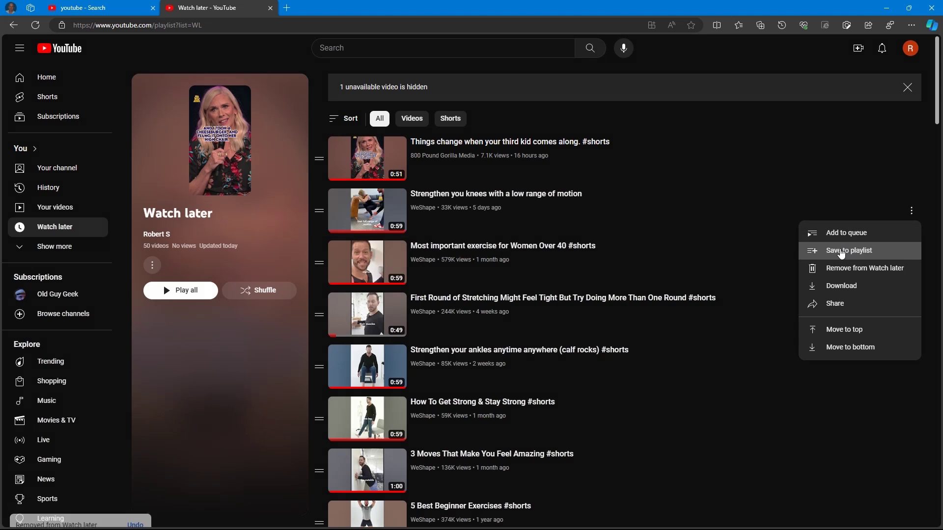
left_click(841, 251)
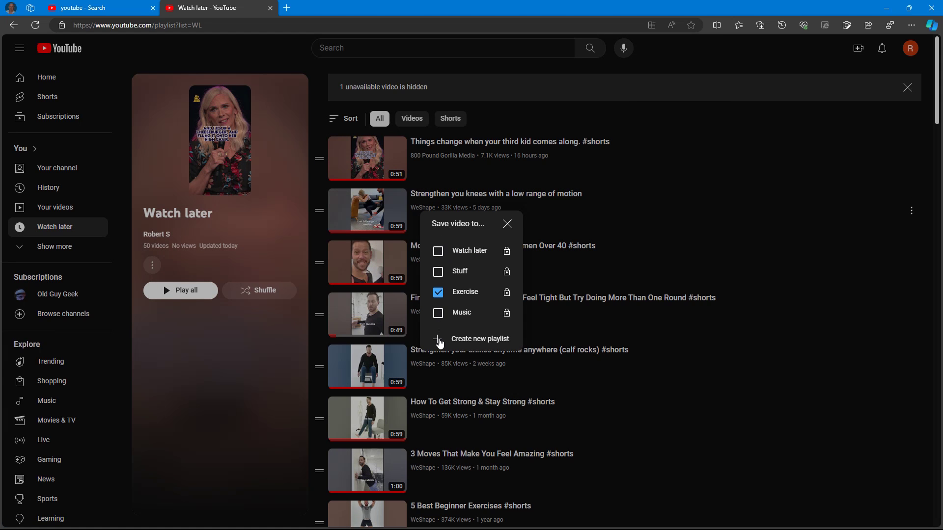
left_click(507, 226)
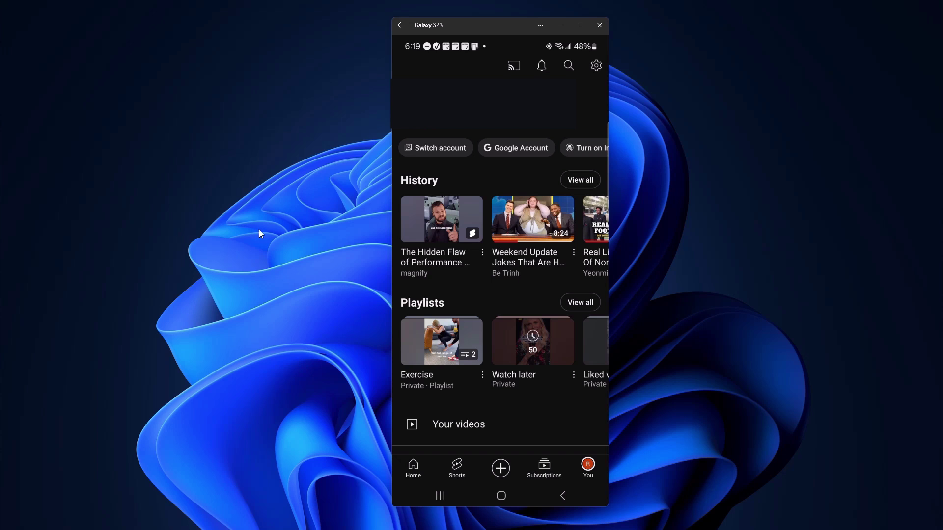
On the phone, swipe the History carousel to its end and play 'Shorts, 50 watched'.
left_click_drag(536, 220, 473, 222)
left_click_drag(579, 224, 457, 224)
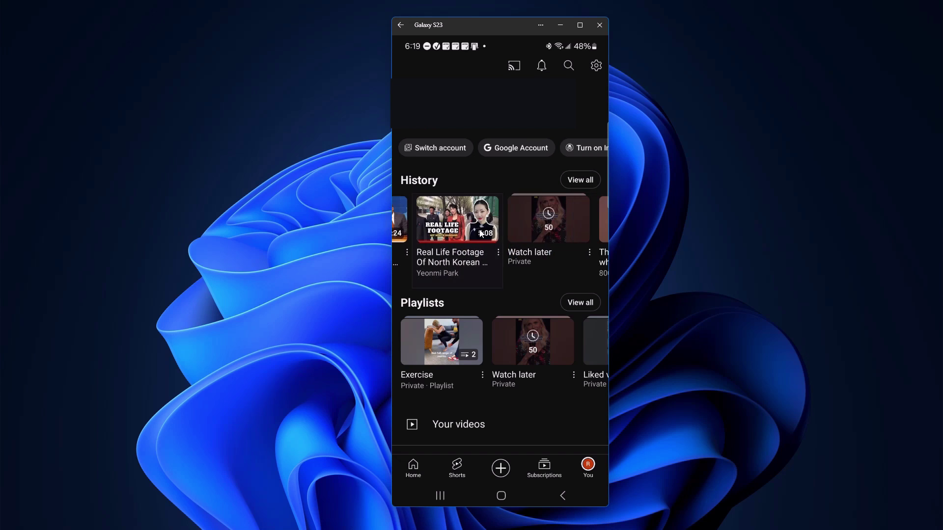
left_click_drag(530, 226, 429, 225)
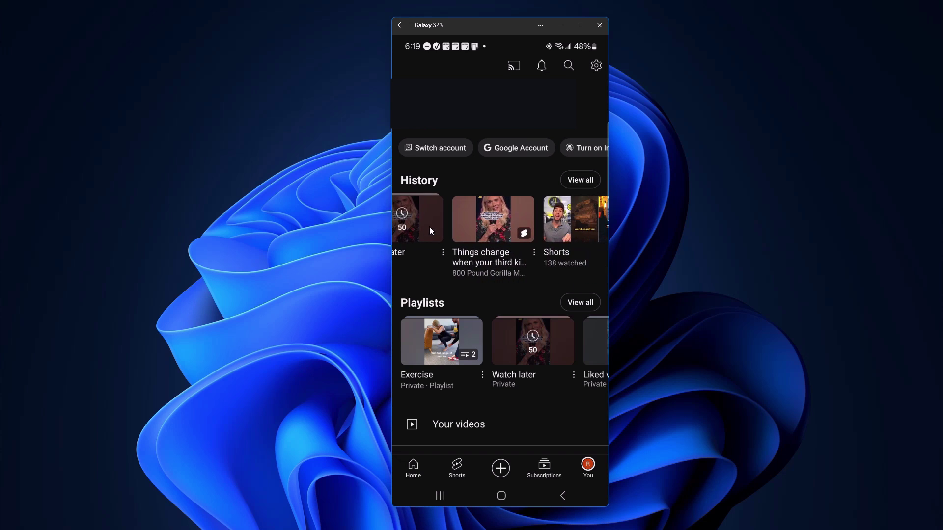
left_click_drag(567, 226, 473, 226)
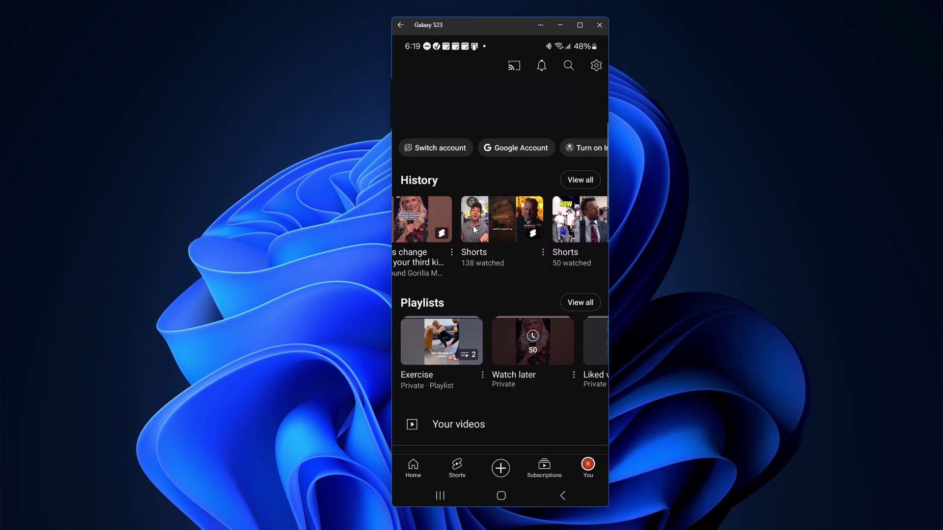
left_click_drag(566, 226, 477, 227)
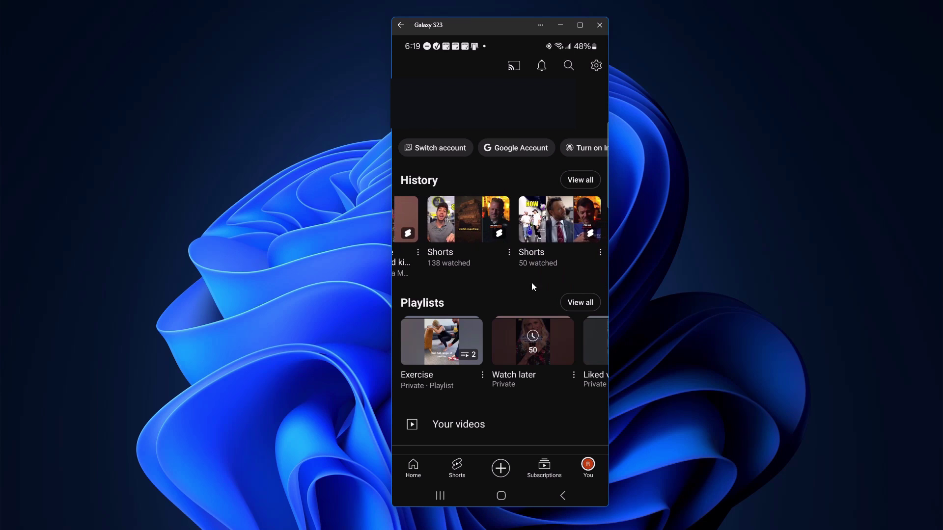
left_click(537, 229)
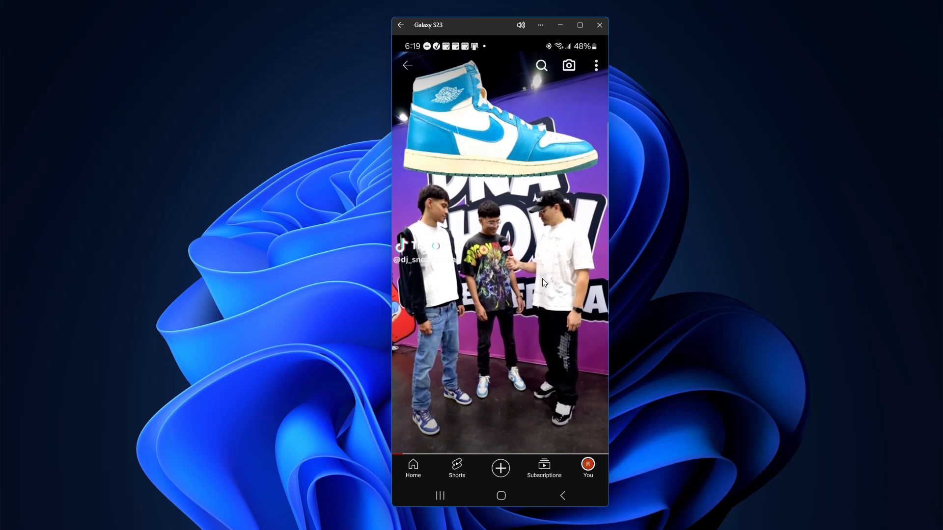
Save the sneaker Short to a new private playlist named 'Stuff'.
left_click(596, 65)
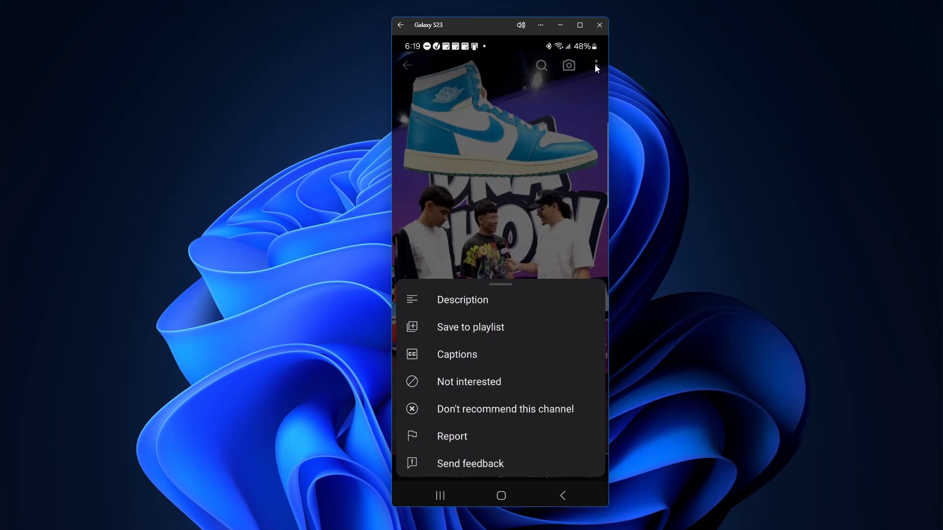
left_click(482, 326)
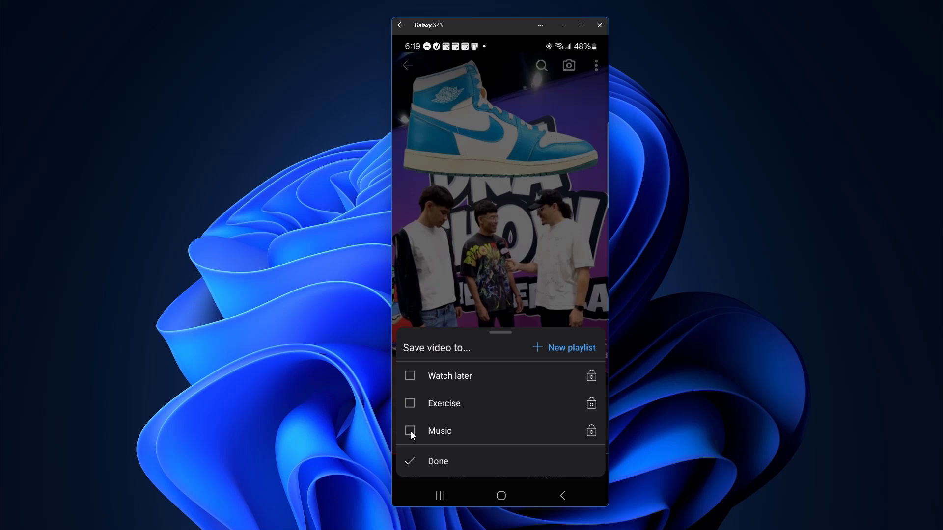
left_click(556, 349)
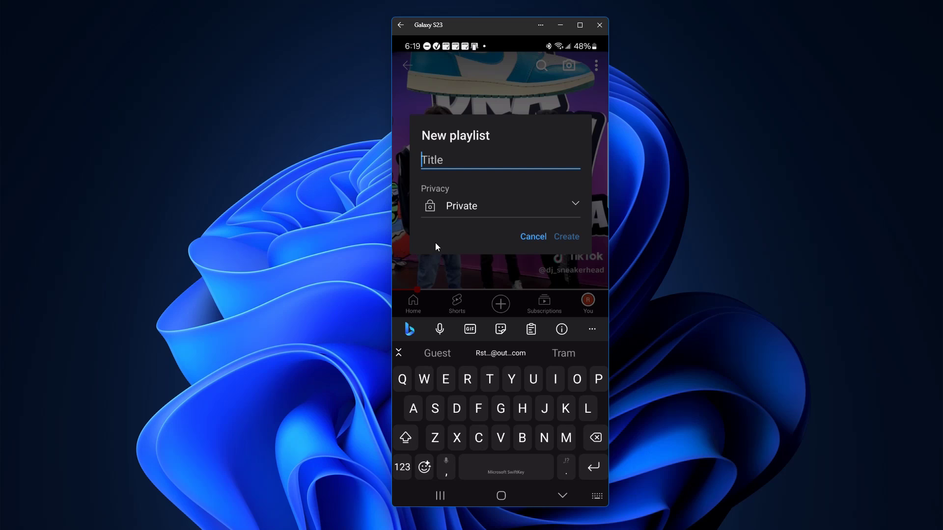
type("St")
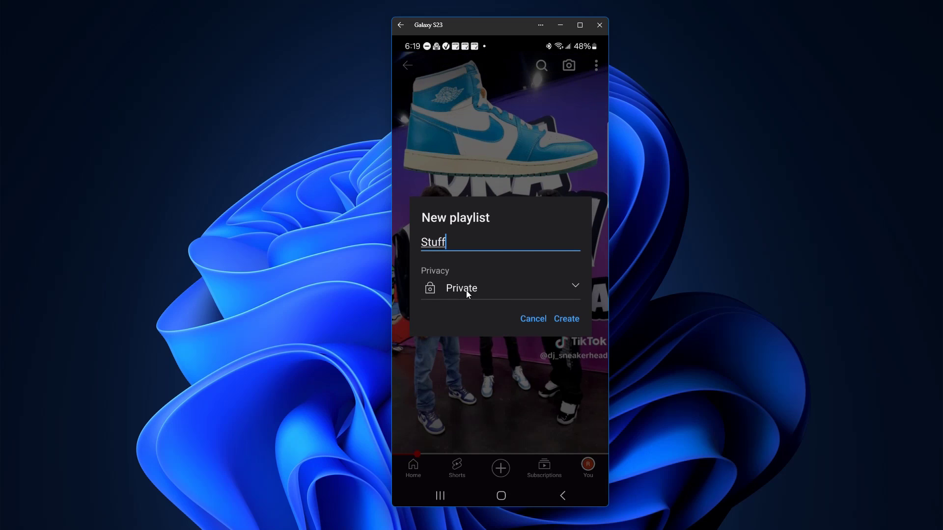
type("uff")
left_click(567, 320)
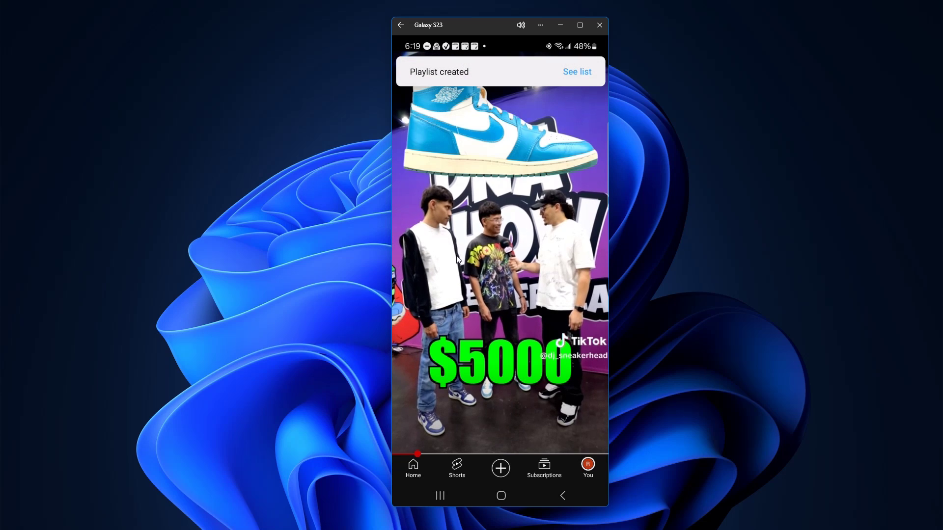
left_click(400, 25)
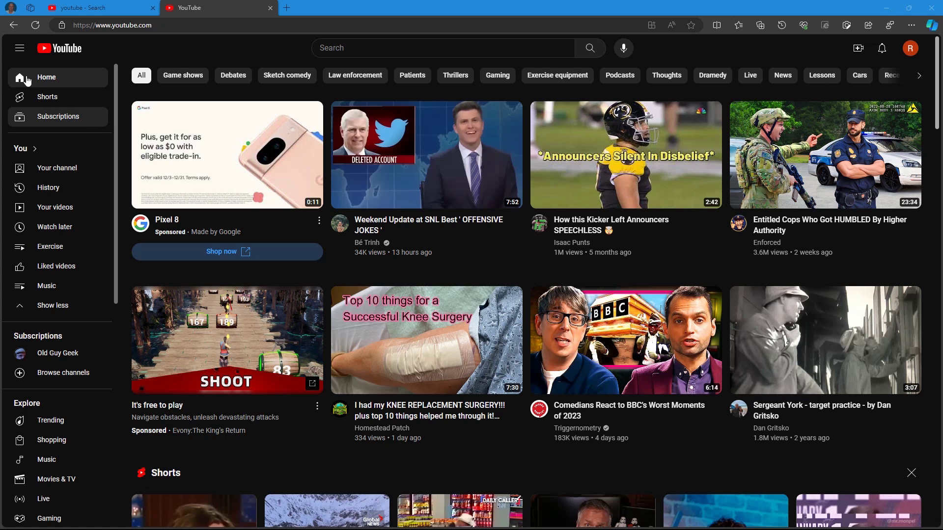
Reload YouTube in Edge and expand the sidebar to list Stuff, Exercise, Liked videos and Music.
left_click(35, 27)
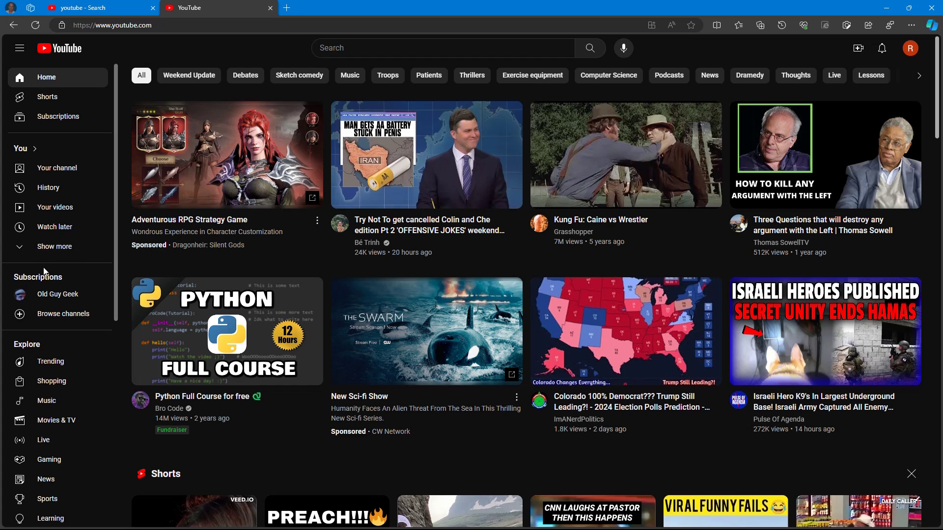
left_click(34, 248)
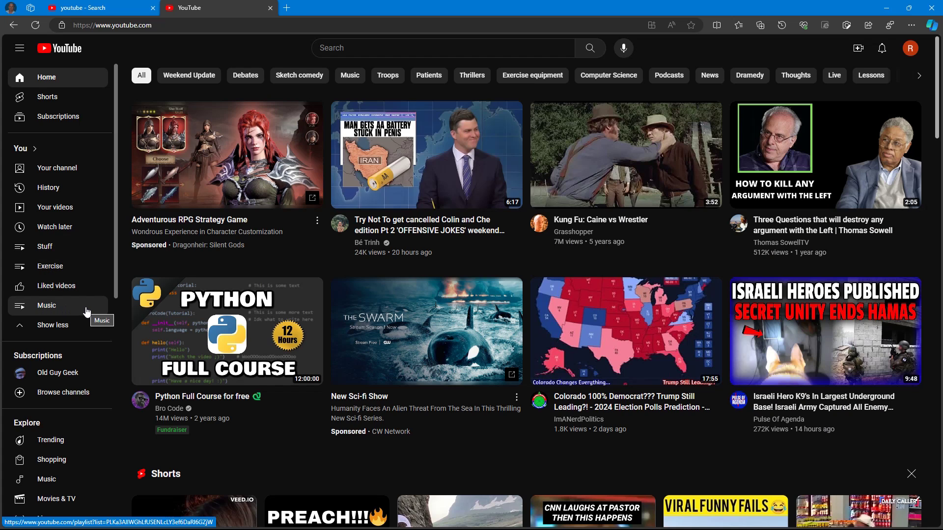
left_click(48, 307)
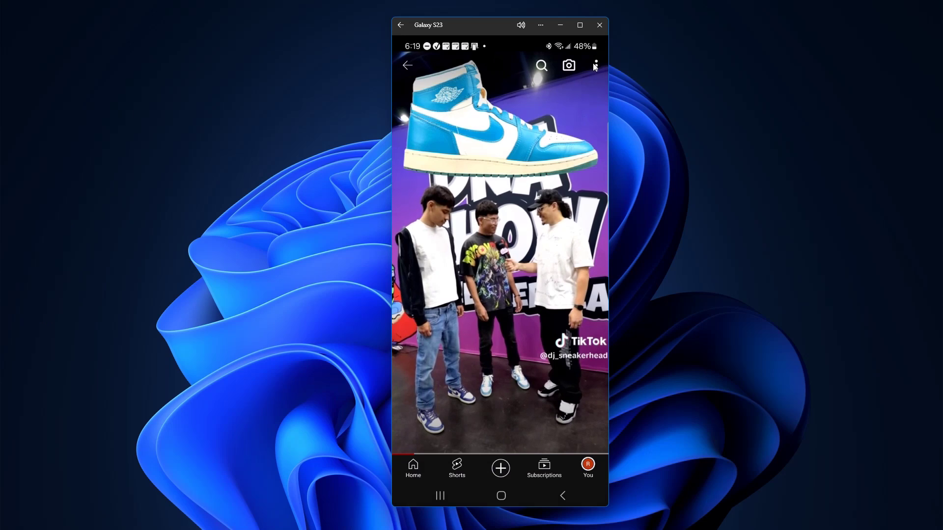
On the phone, save the sneaker Short to a new private playlist titled 'Stuff'.
left_click(595, 65)
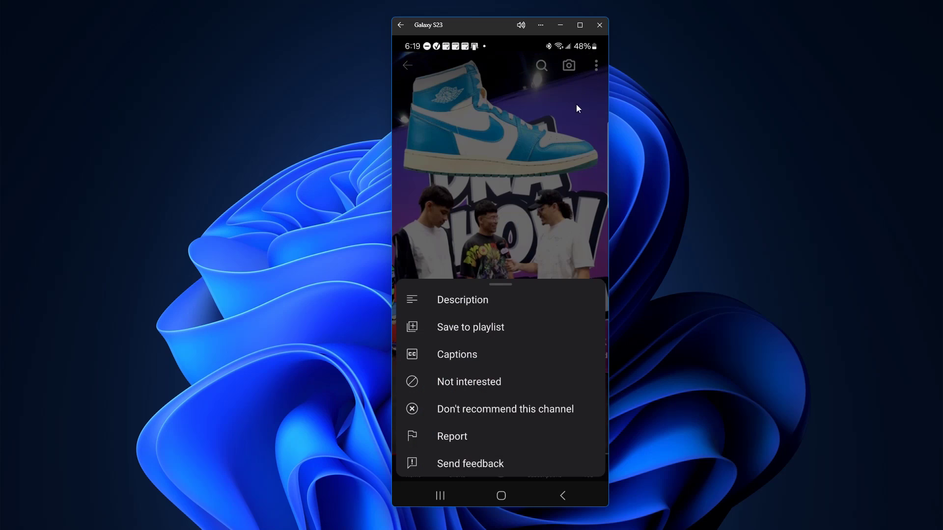
left_click(479, 331)
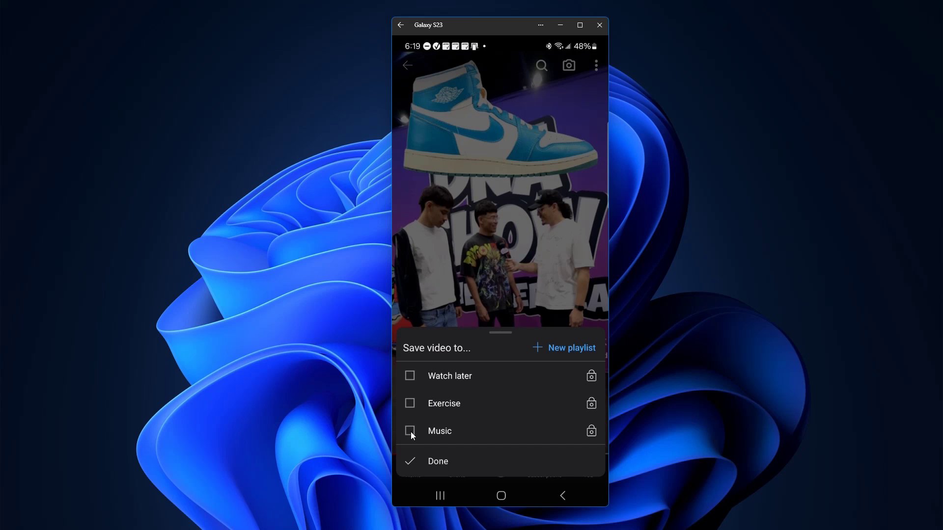
left_click(556, 350)
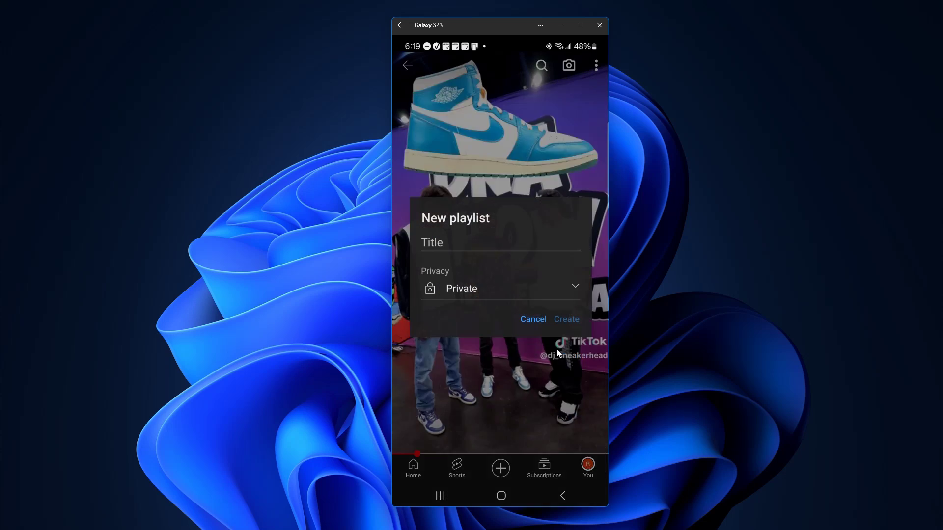
left_click(435, 242)
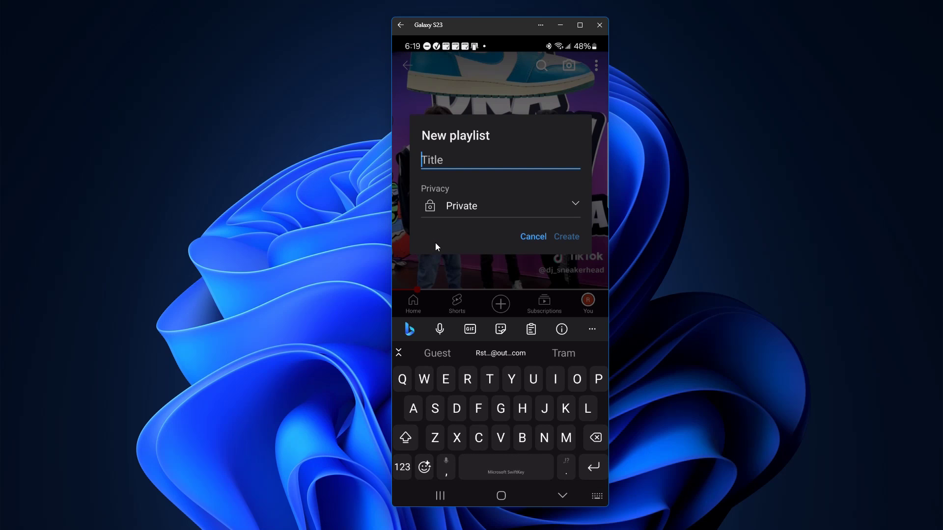
type("Stuff")
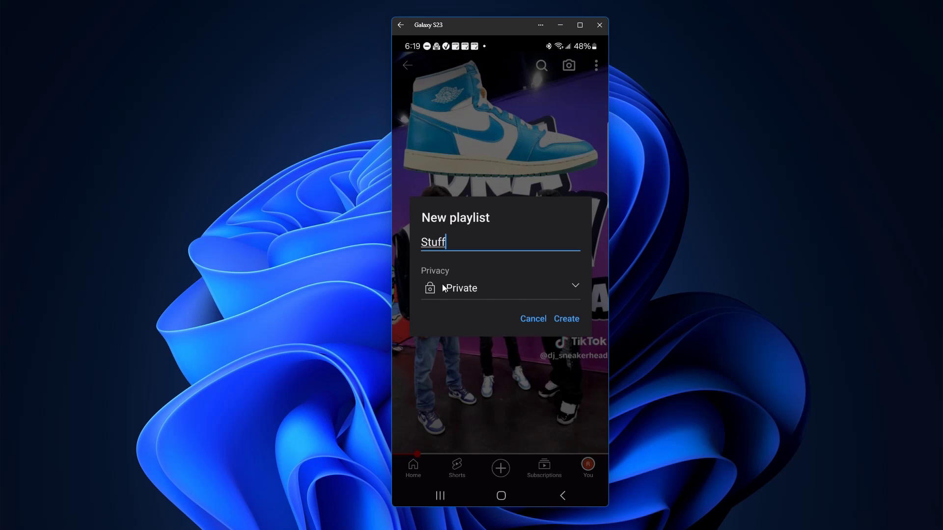
left_click(567, 319)
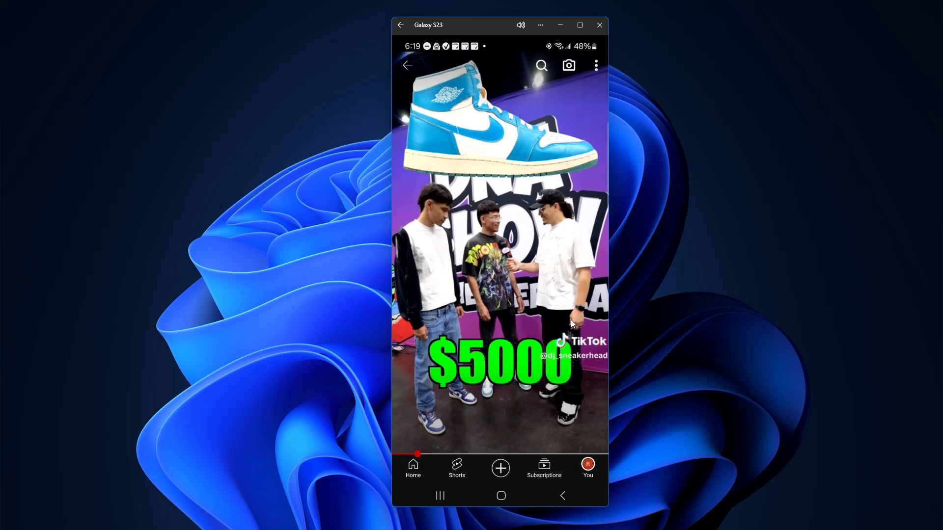